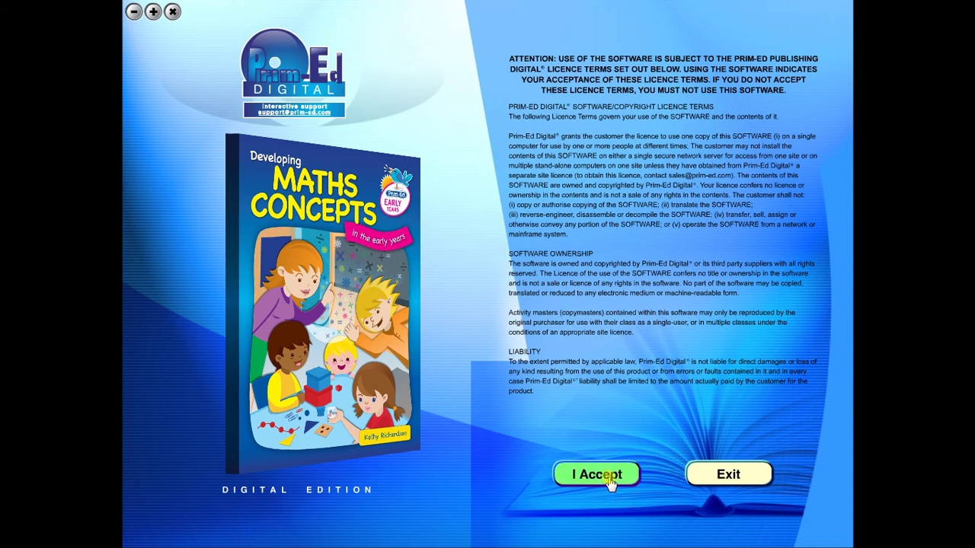
Step: Accept the licence terms to enter the Maths Concepts eBook
left_click(611, 475)
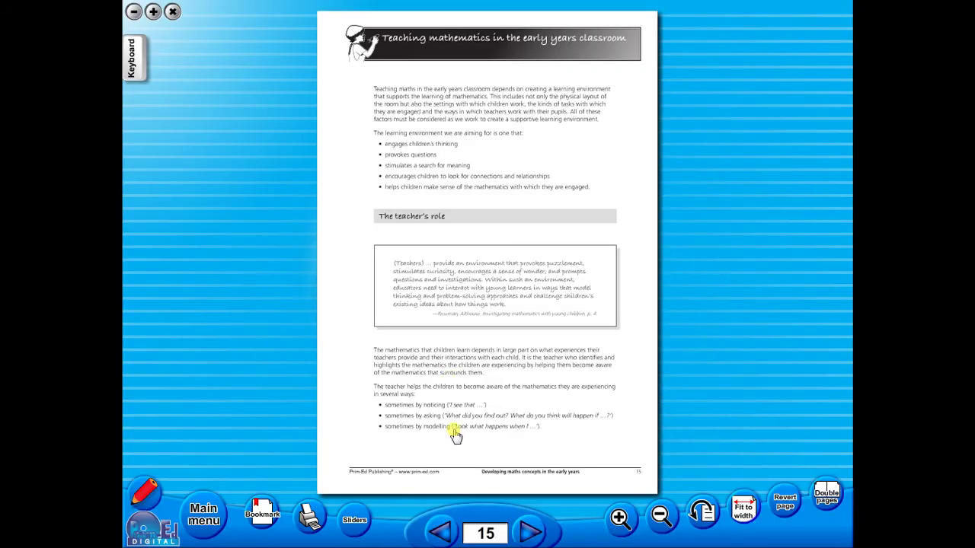
Step: Page forward to page 17, return to the main menu, then advance to page 16
left_click(531, 535)
left_click(531, 536)
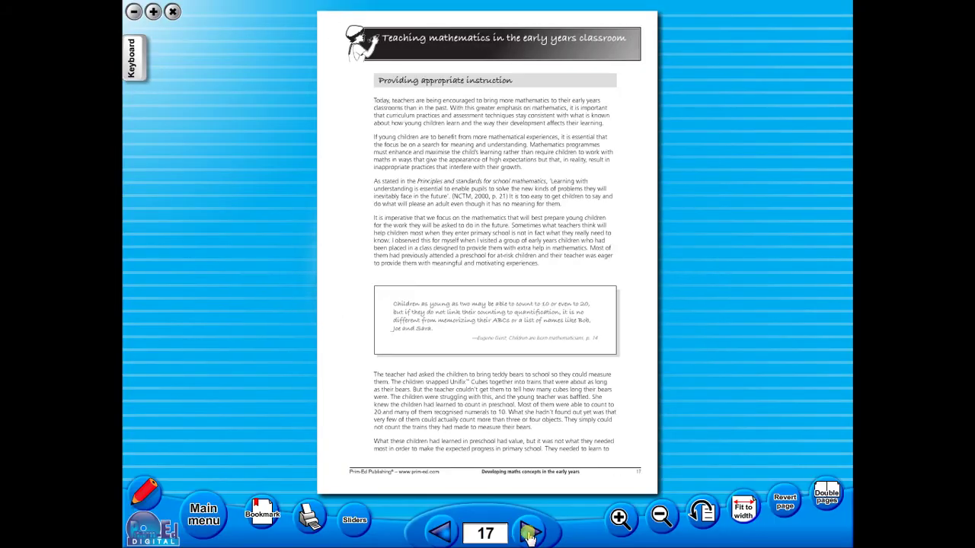
left_click(439, 533)
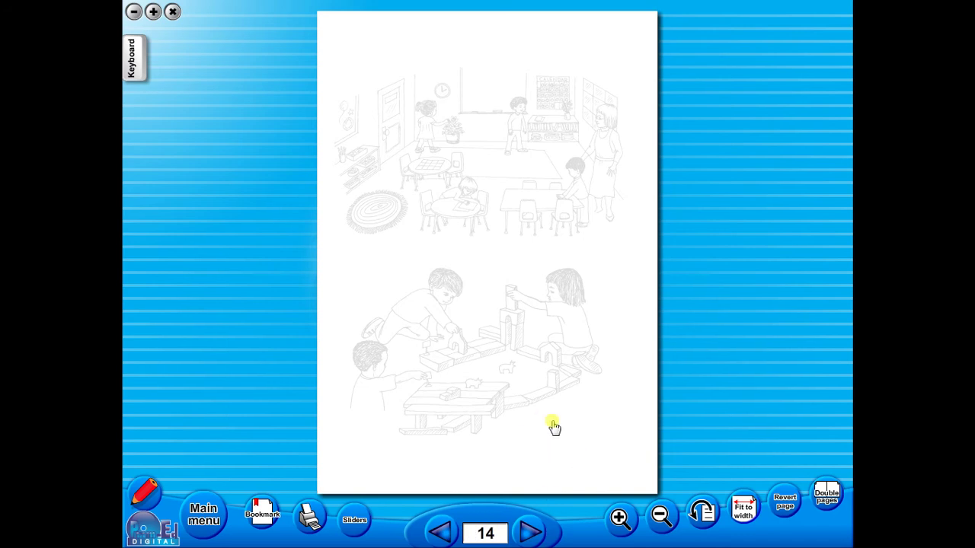
left_click(532, 535)
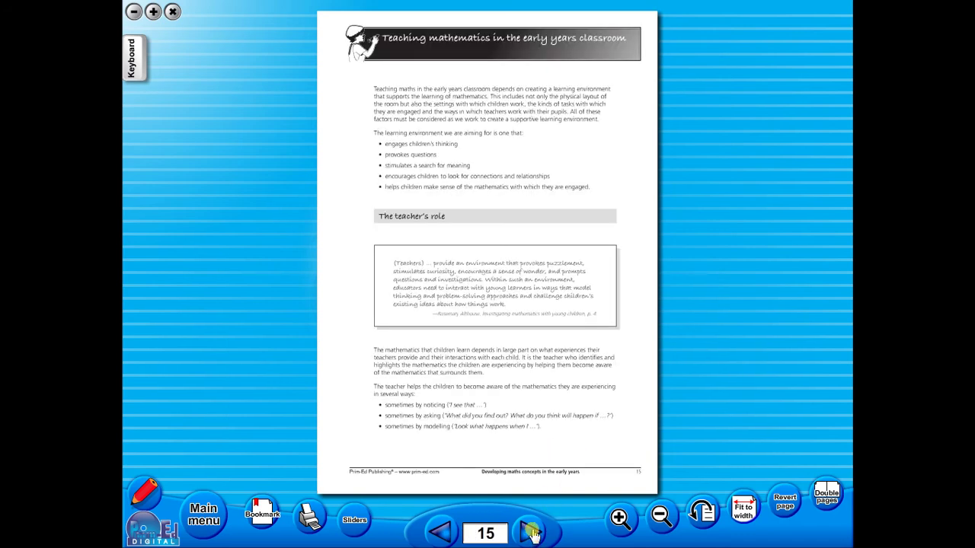
left_click(532, 533)
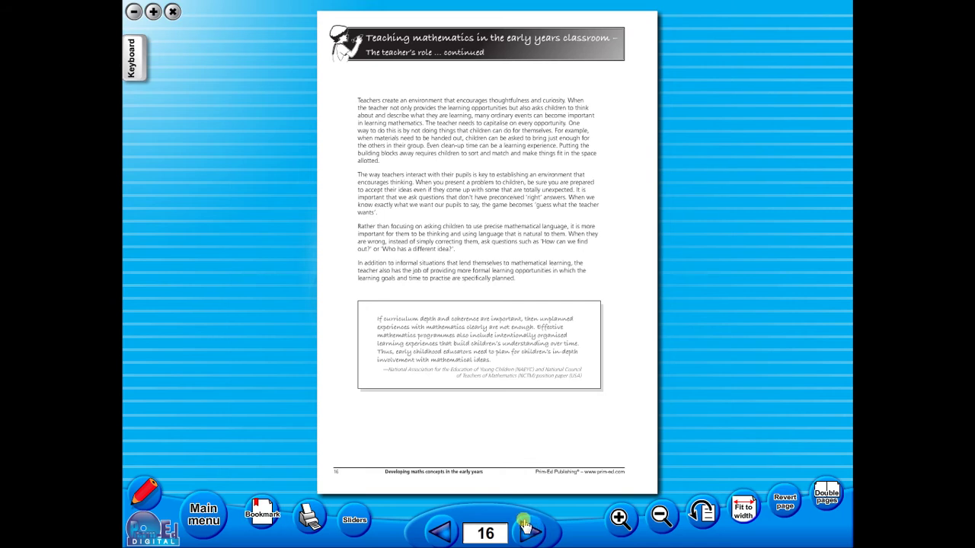
Step: Show double pages, advance spread by spread to pages 26–27, then return to single-page view
left_click(814, 495)
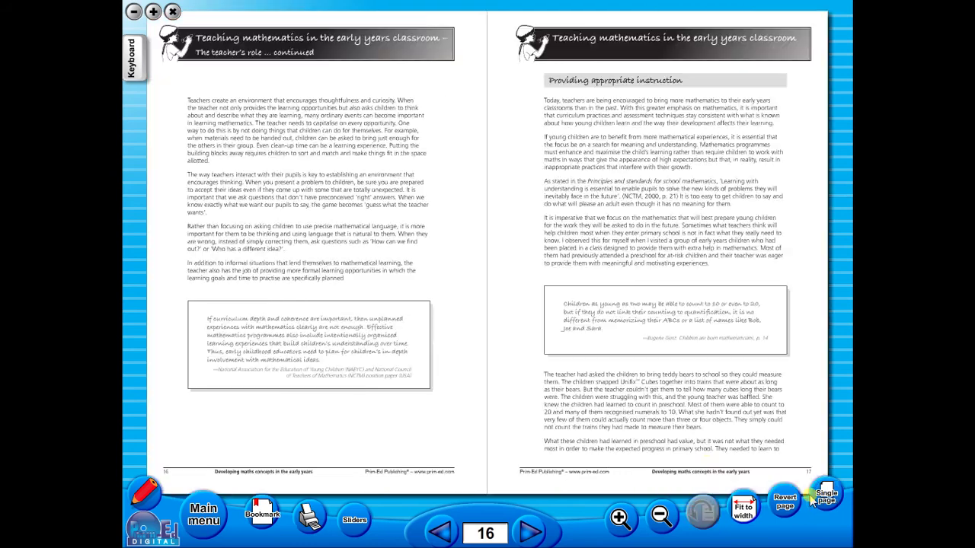
left_click(528, 535)
left_click(524, 536)
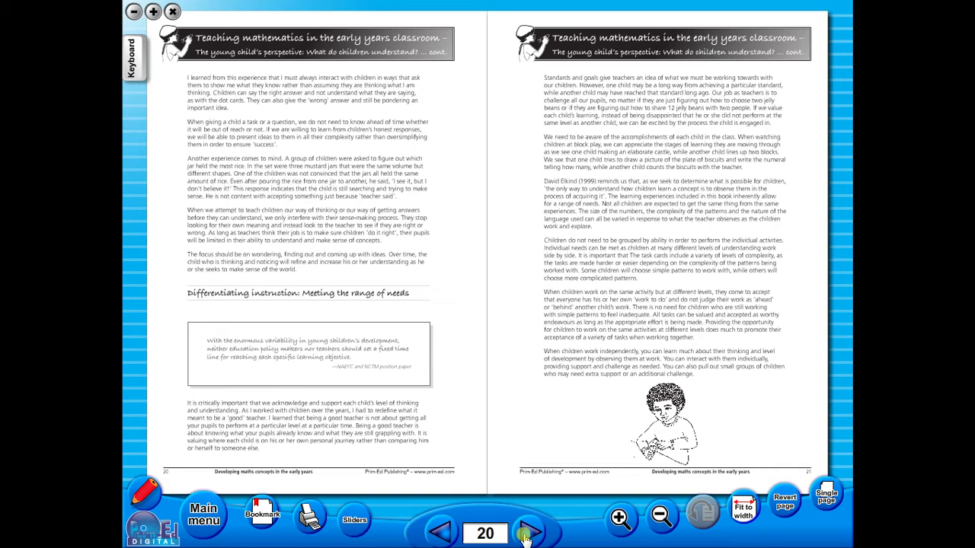
left_click(526, 537)
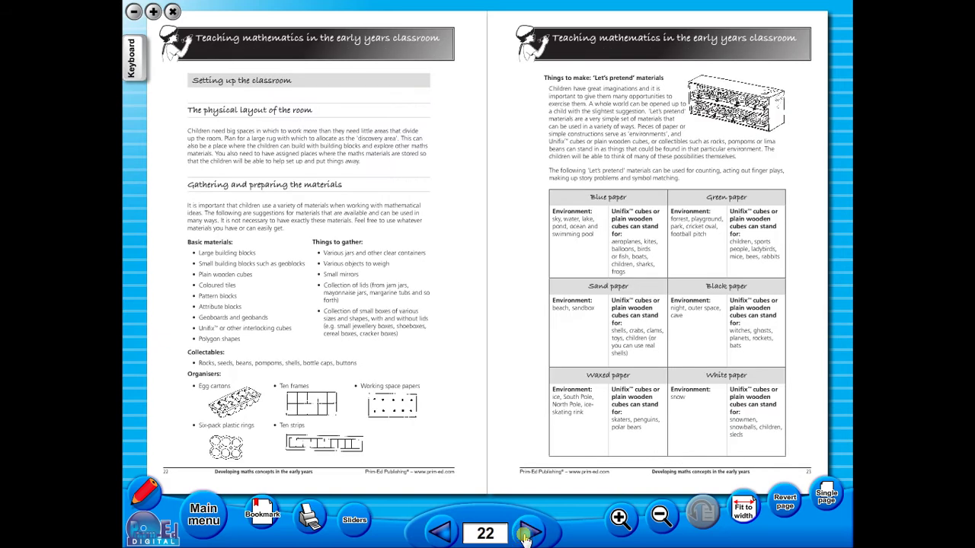
left_click(525, 537)
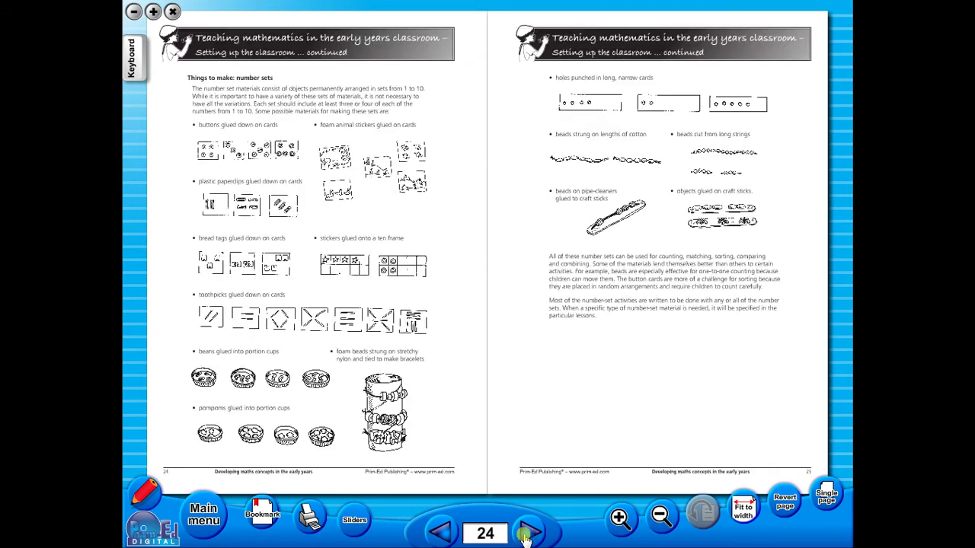
left_click(525, 536)
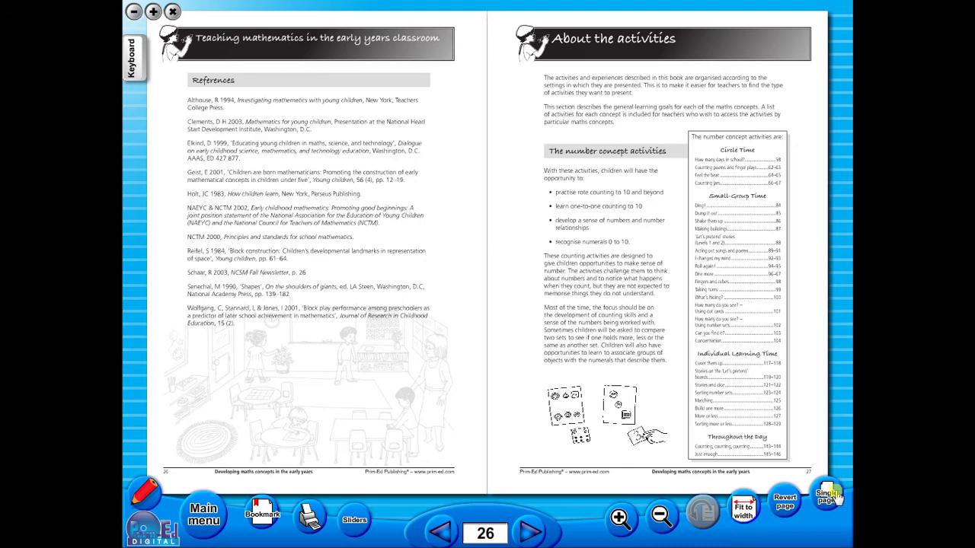
left_click(836, 494)
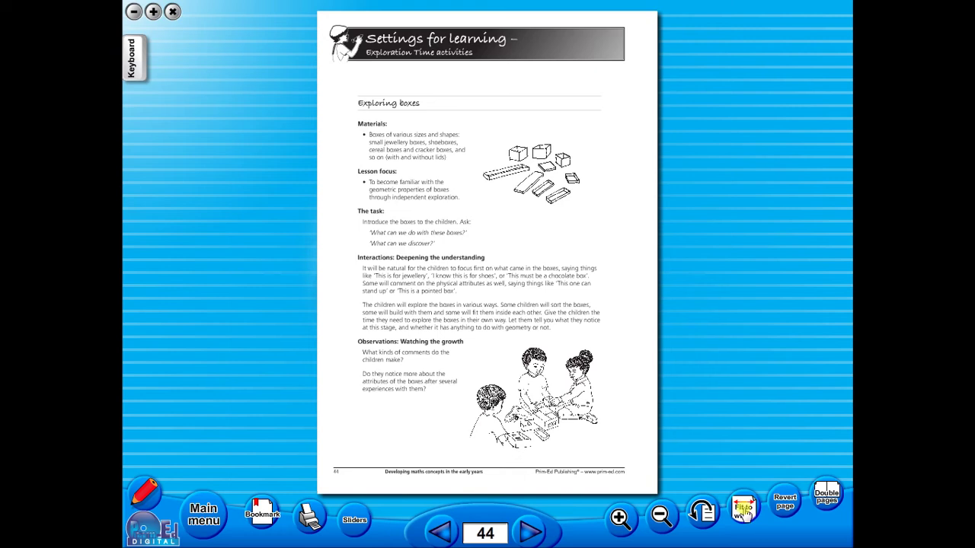
Step: Fit page 44 to the window width, then zoom out twice, in twice and out twice
left_click(743, 510)
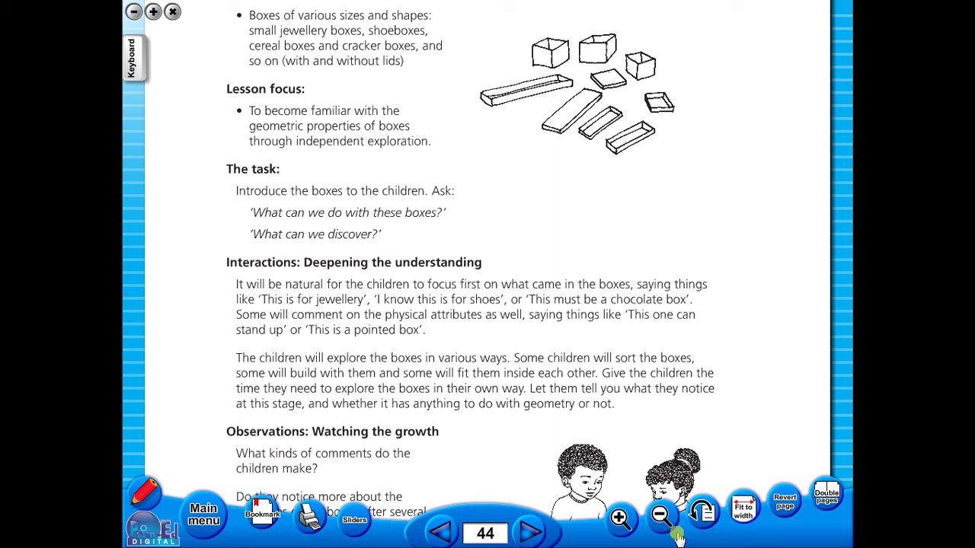
left_click(660, 517)
left_click(660, 516)
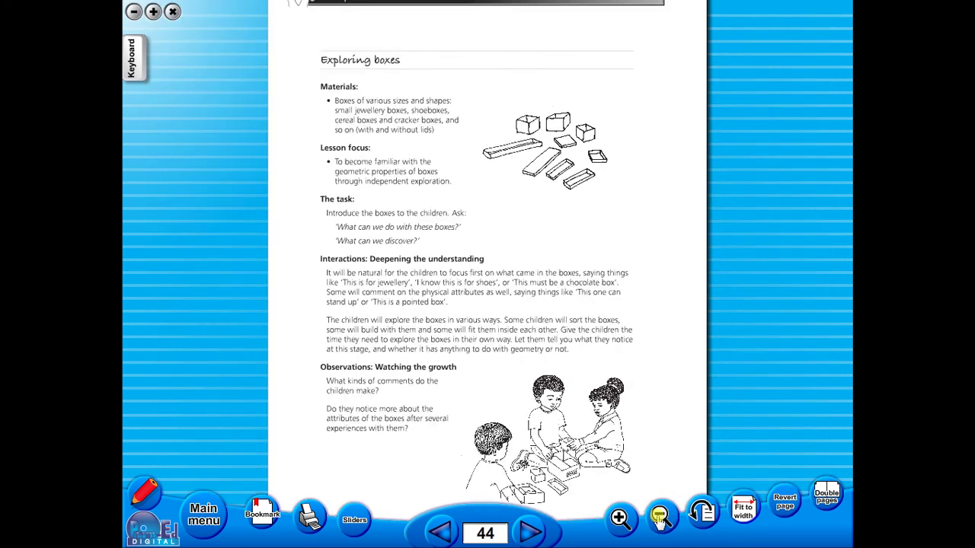
left_click(619, 518)
left_click(619, 517)
left_click(660, 517)
left_click(660, 516)
left_click(707, 514)
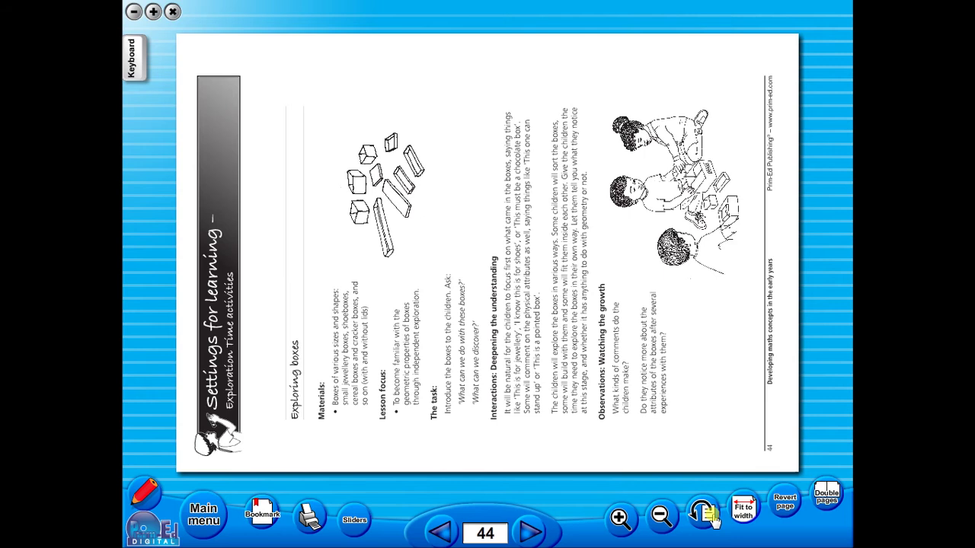
left_click(708, 515)
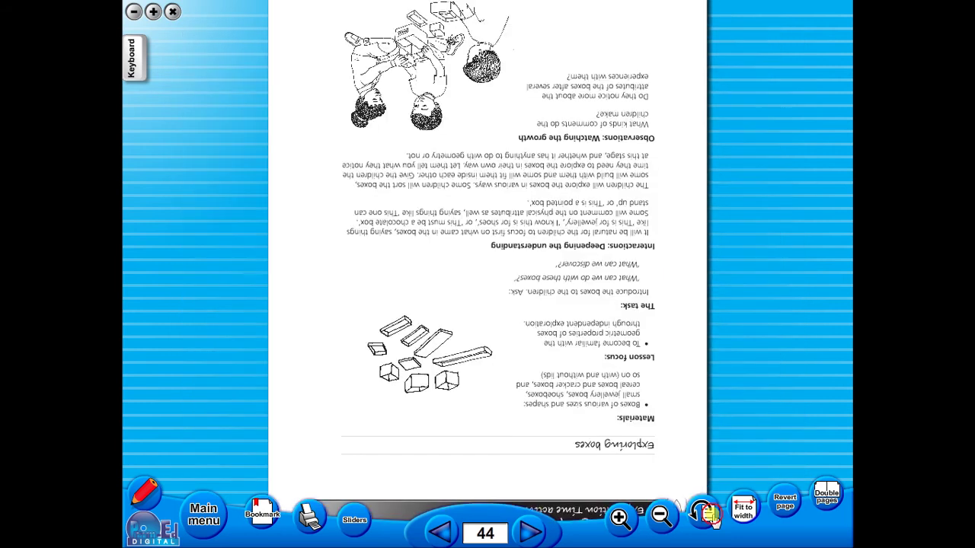
left_click(710, 516)
left_click(710, 516)
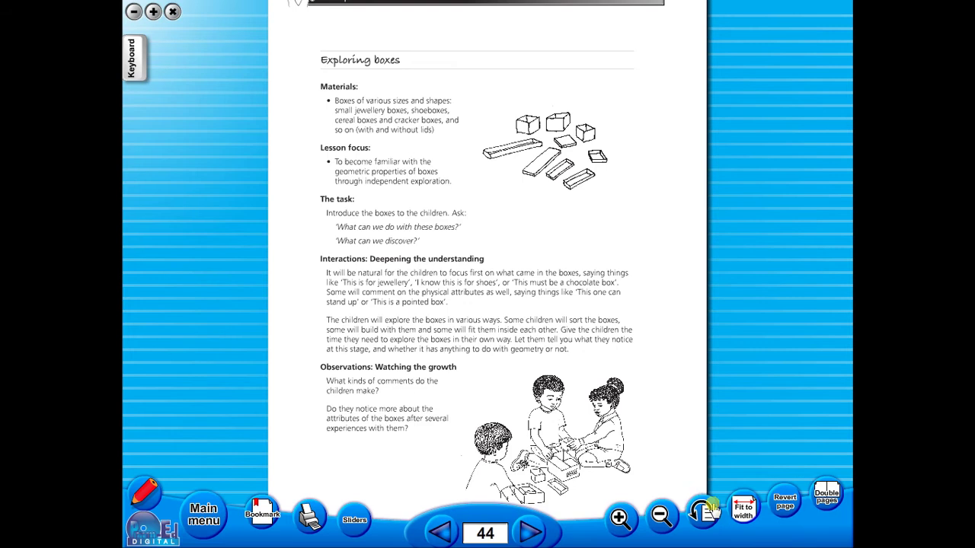
Step: Mask page 44 with the sliders, uncover nearly all of it, then cancel a print
left_click(355, 520)
mouse_move(478, 491)
left_mouse_down()
mouse_move(458, 147)
mouse_move(480, 210)
mouse_move(484, 272)
left_mouse_up()
mouse_move(476, 17)
left_mouse_down()
mouse_move(482, 196)
mouse_move(492, 7)
left_mouse_up()
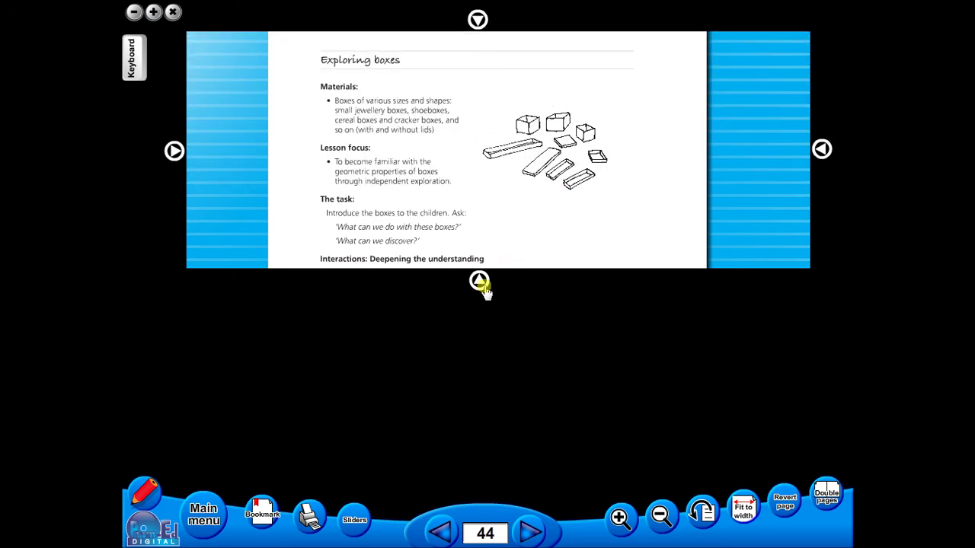
left_click_drag(485, 283, 488, 505)
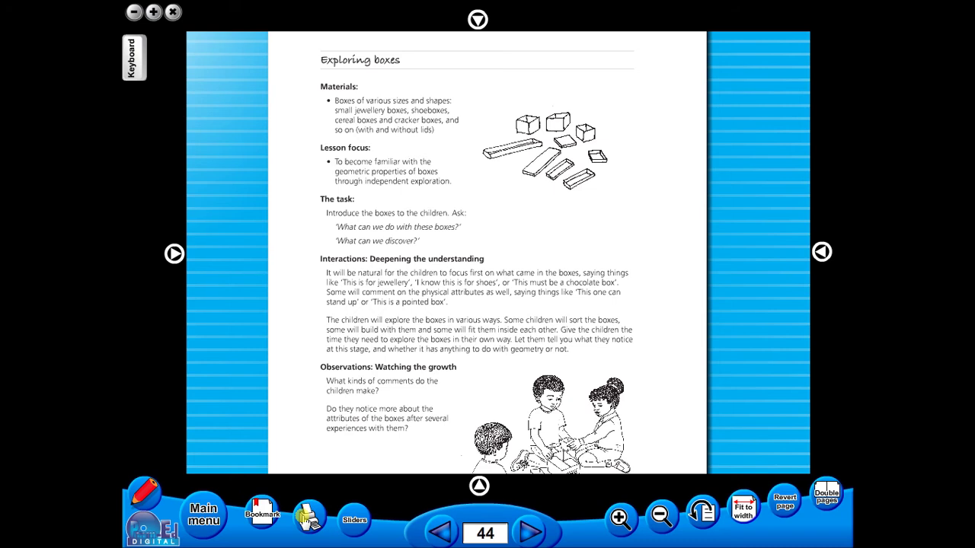
left_click(303, 520)
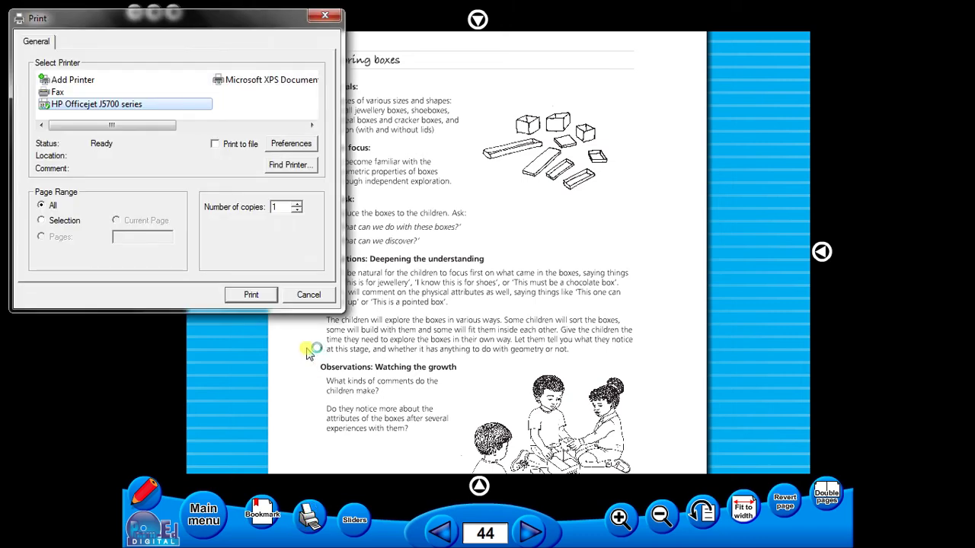
left_click(300, 298)
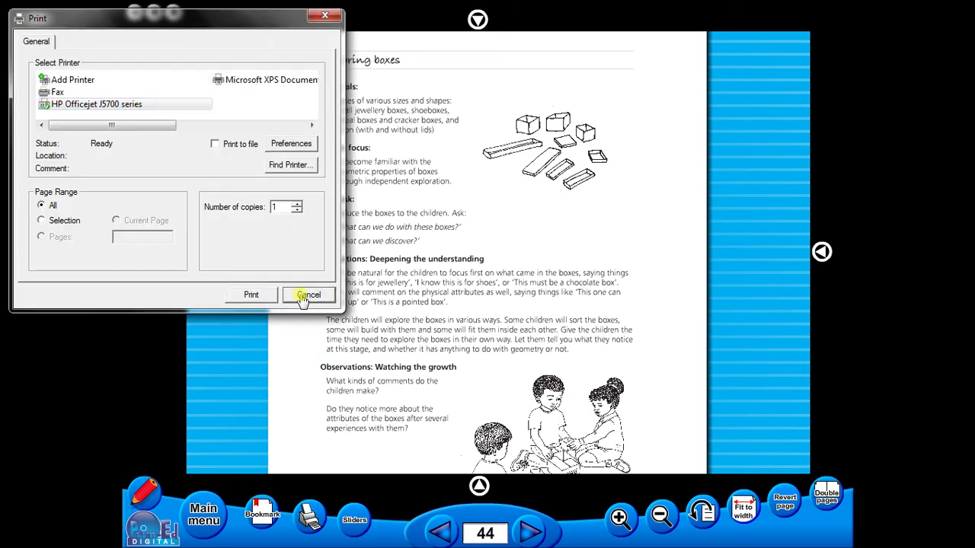
Step: Bookmark page 44 and page forward to page 47, Exploring with mirrors
left_click(283, 510)
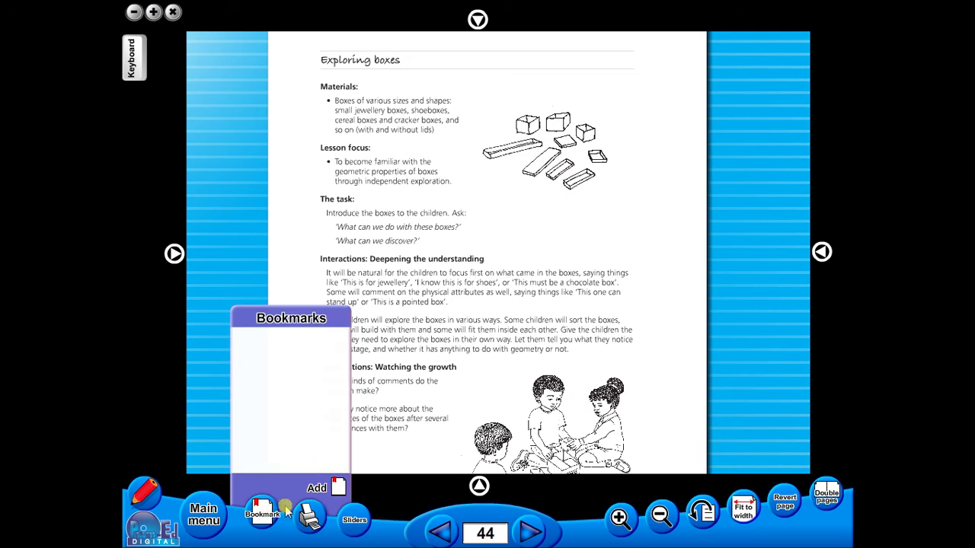
left_click(323, 488)
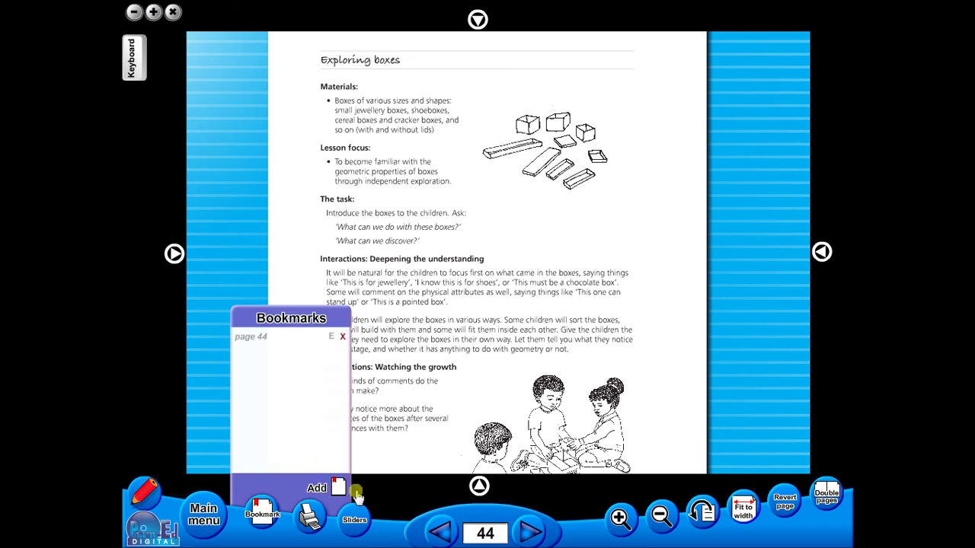
double_click(534, 536)
left_click(533, 536)
Step: Jump back to page 44 from the bookmarks list and zoom in
left_click(279, 511)
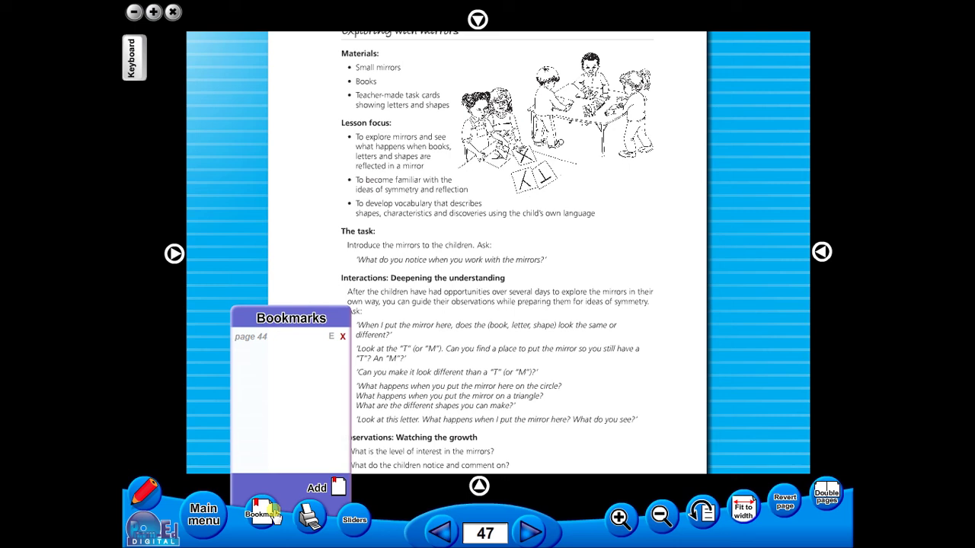
left_click(275, 340)
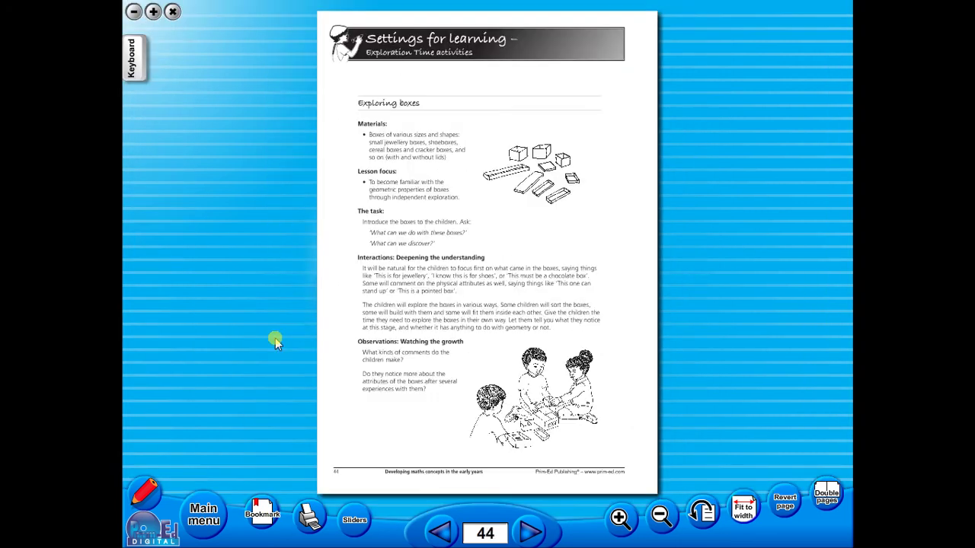
left_click(619, 518)
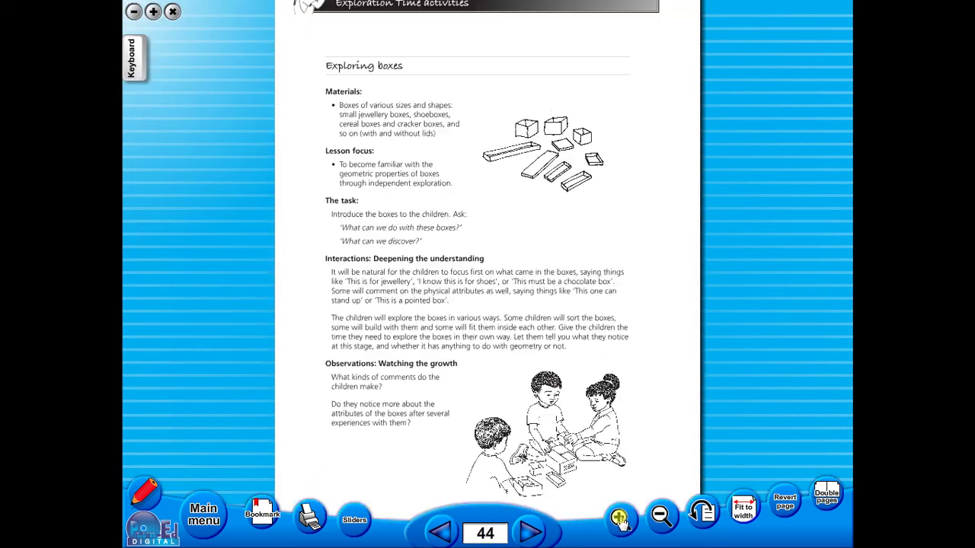
Step: Draw a small freehand pen loop near the lower left of page 44
left_click(141, 490)
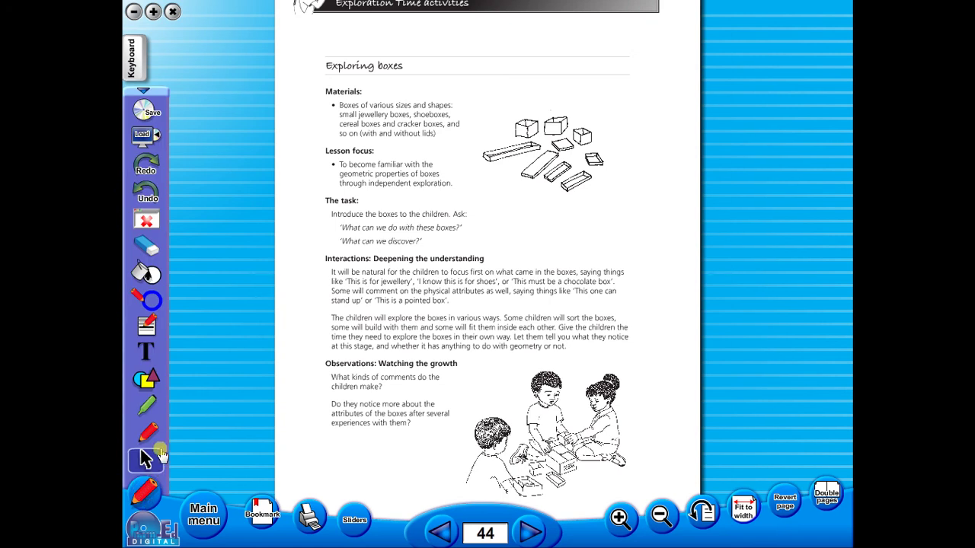
left_click(147, 432)
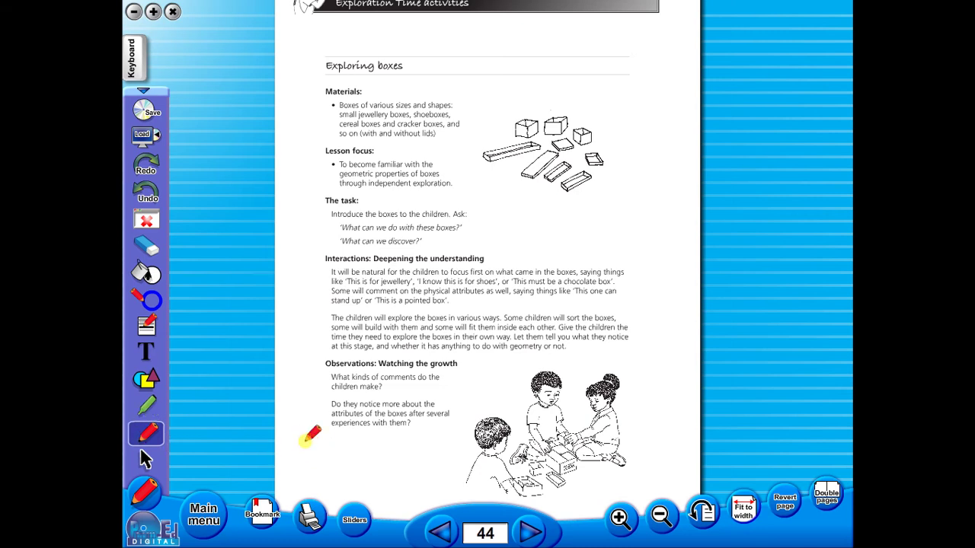
mouse_move(304, 444)
left_mouse_down()
mouse_move(329, 452)
mouse_move(302, 446)
left_mouse_up()
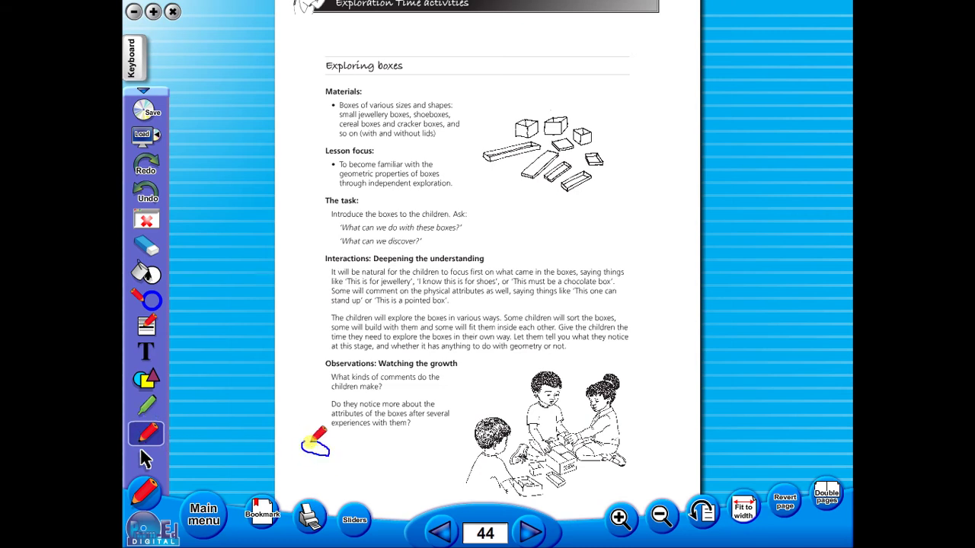
Step: Paint a thick highlighter blob and draw a circle outline beside it
left_click(148, 408)
mouse_move(390, 459)
left_mouse_down()
mouse_move(359, 460)
mouse_move(379, 489)
mouse_move(381, 457)
left_mouse_up()
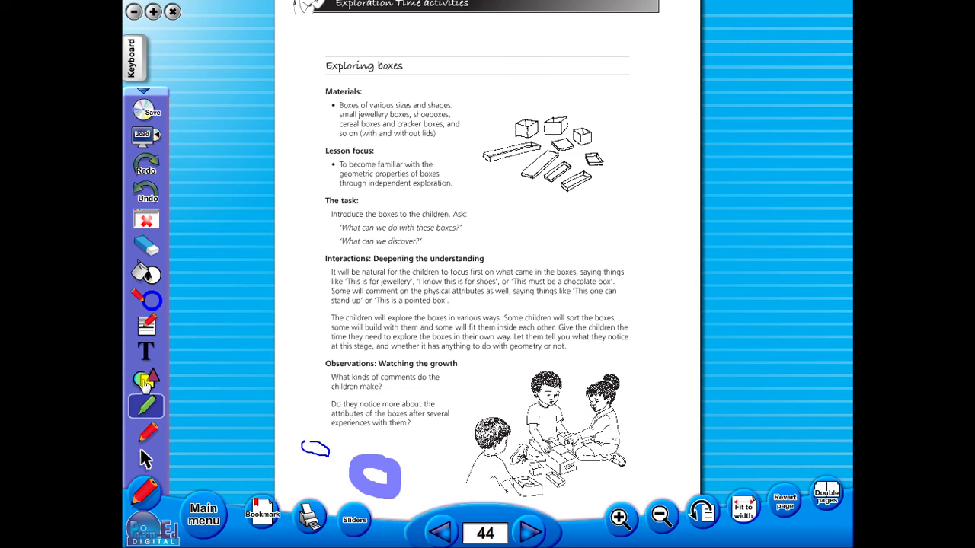
left_click(146, 381)
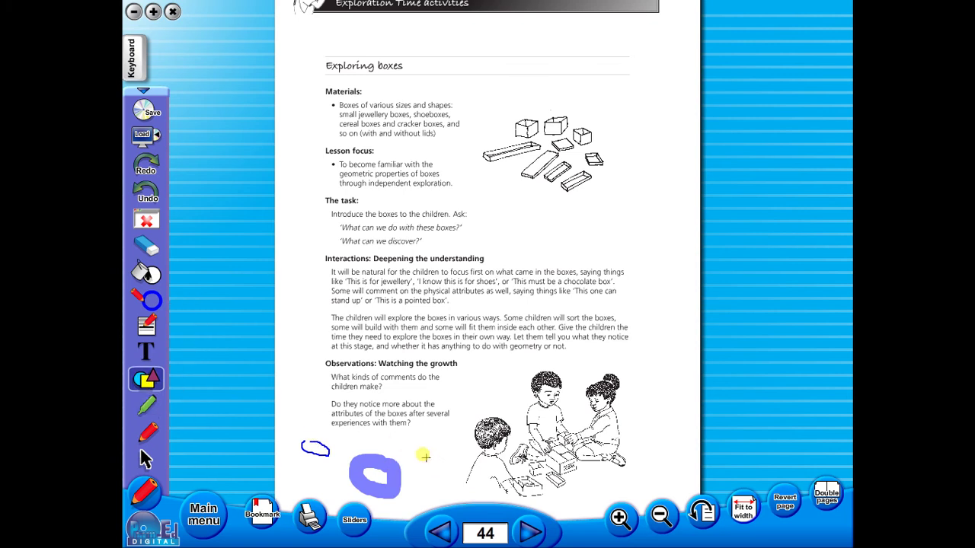
left_click_drag(425, 455, 445, 474)
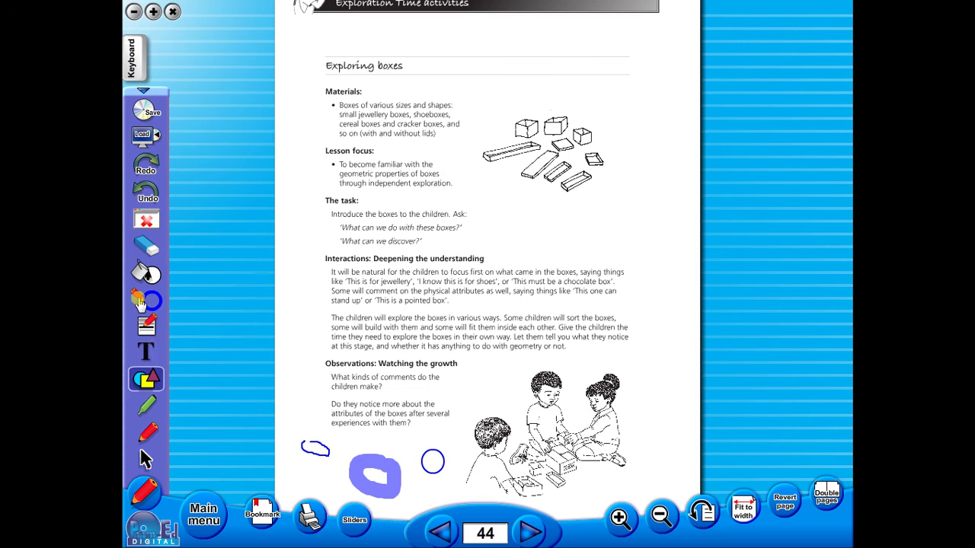
left_click(146, 406)
Step: Highlight the Materials and Lesson focus headings, then underline 'natural' with the thinnest pen
left_click_drag(323, 95, 364, 93)
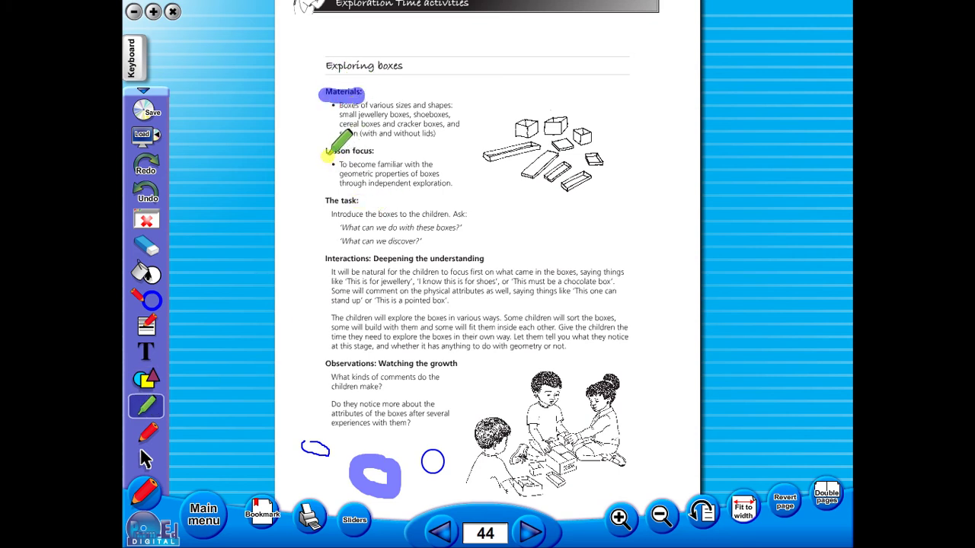
left_click_drag(323, 151, 373, 151)
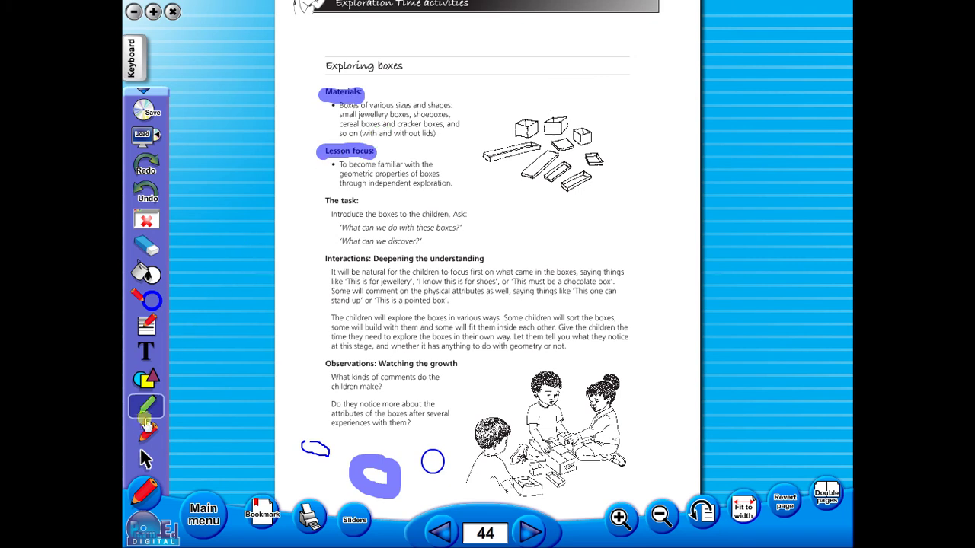
left_click(148, 433)
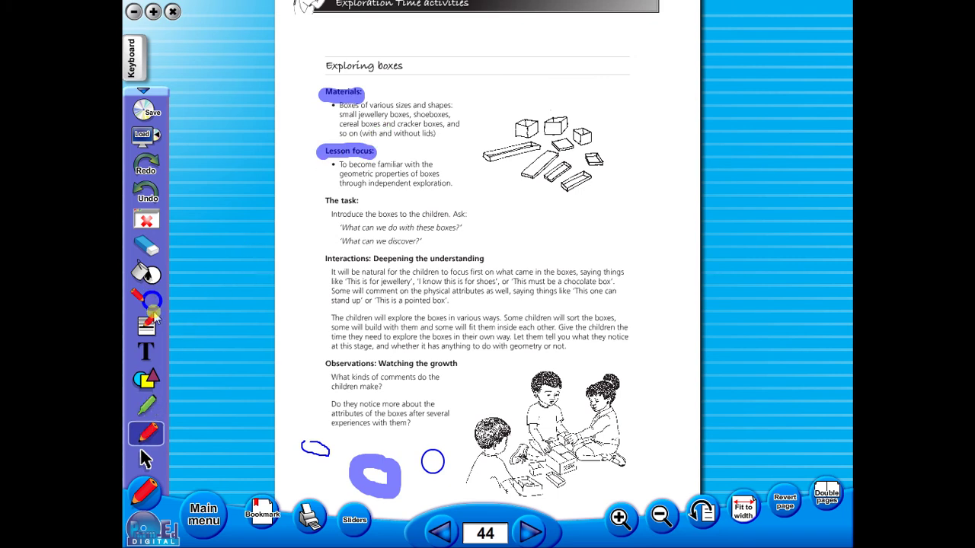
left_click(152, 326)
left_click(201, 305)
left_click_drag(361, 278, 412, 283)
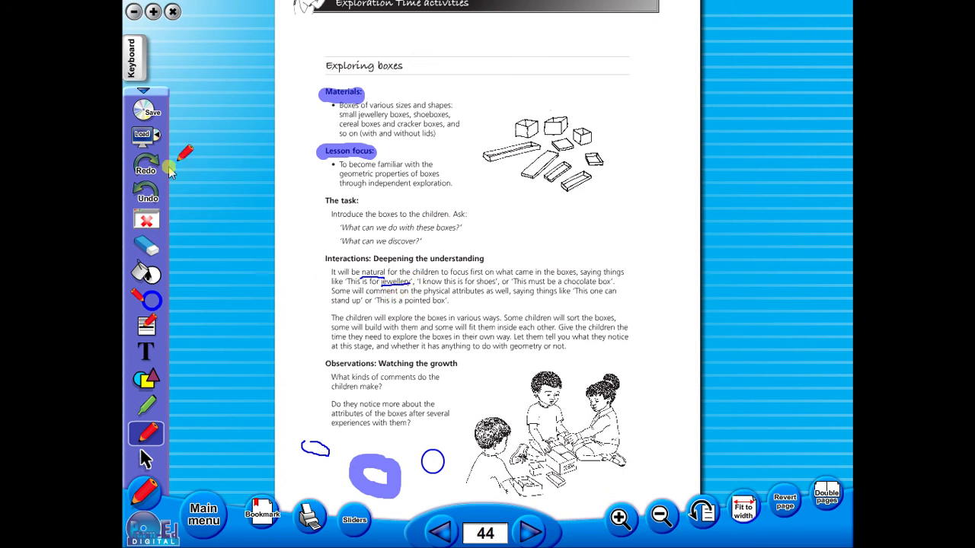
Step: Undo the last four annotations, then redo two of them
left_click(154, 195)
left_click(154, 195)
left_click(154, 195)
left_click(153, 195)
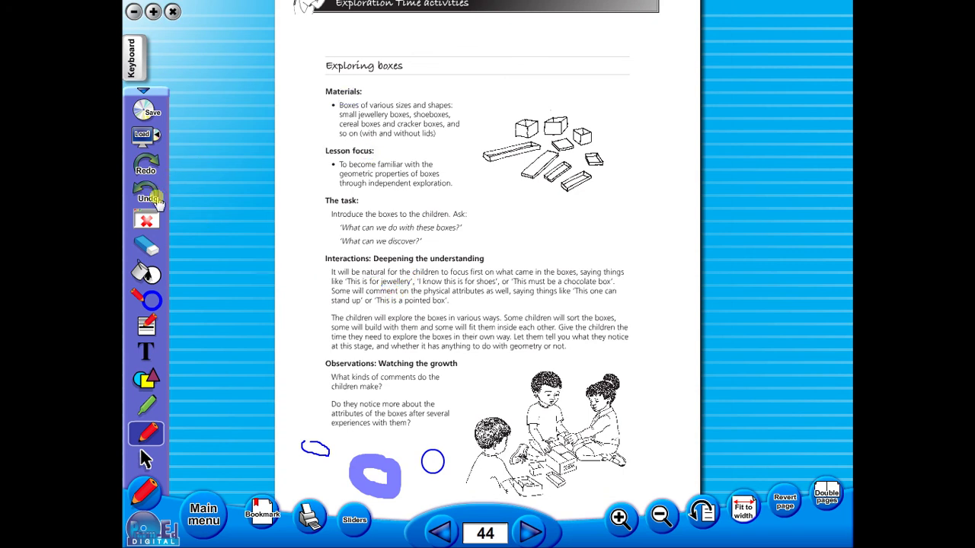
left_click(154, 190)
left_click(152, 169)
left_click(152, 169)
left_click(152, 169)
left_click(153, 169)
left_click(152, 169)
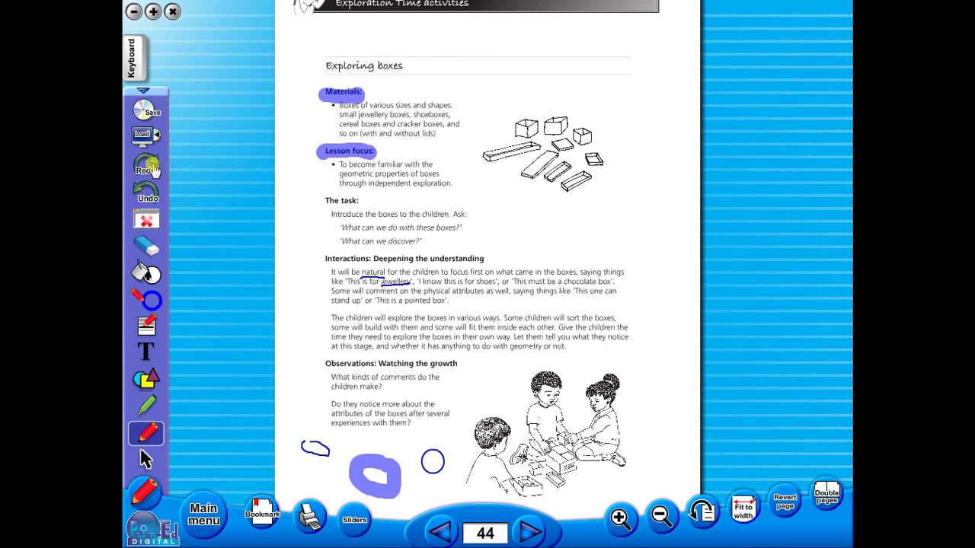
Step: Erase the blob, loop, circle and Lesson focus highlight, then add a text box beside The task
left_click(146, 243)
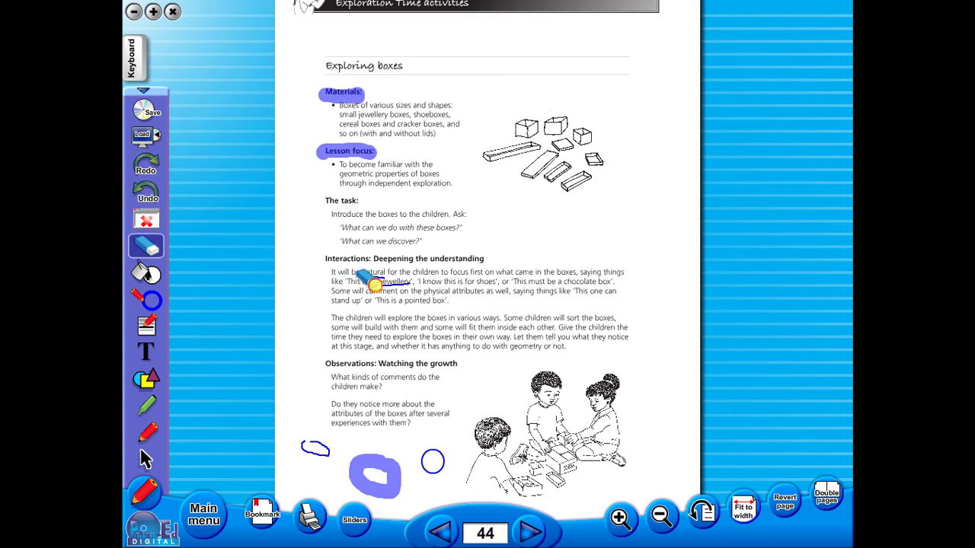
left_click(358, 472)
left_click(324, 454)
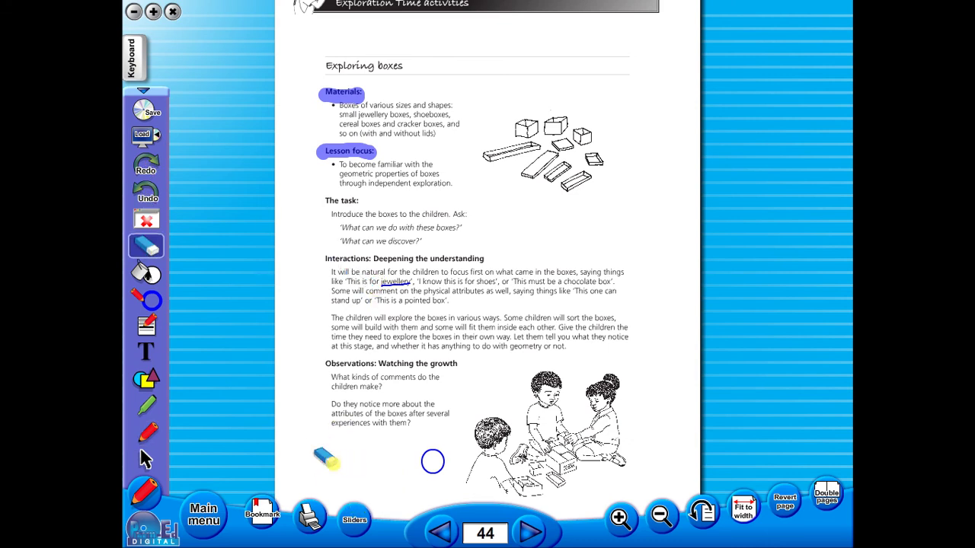
left_click(431, 462)
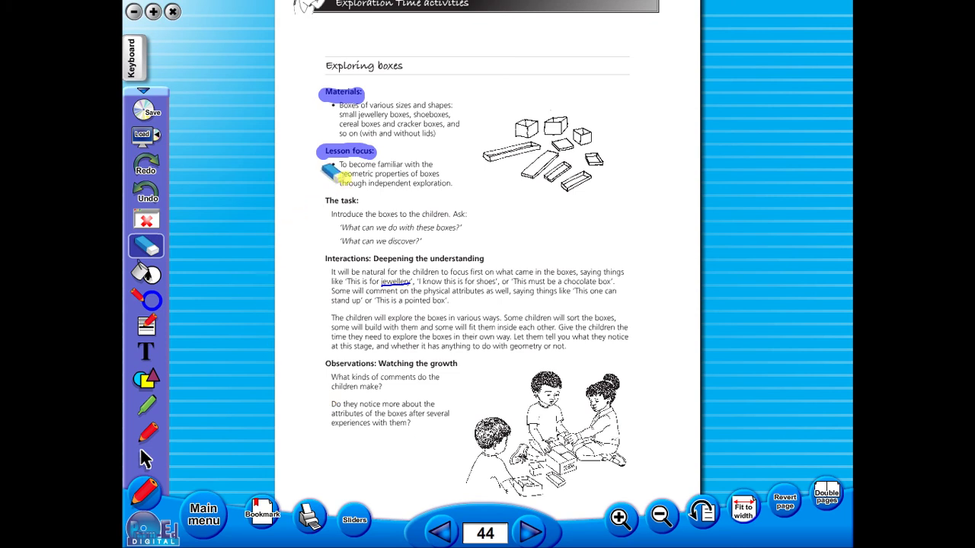
left_click(335, 162)
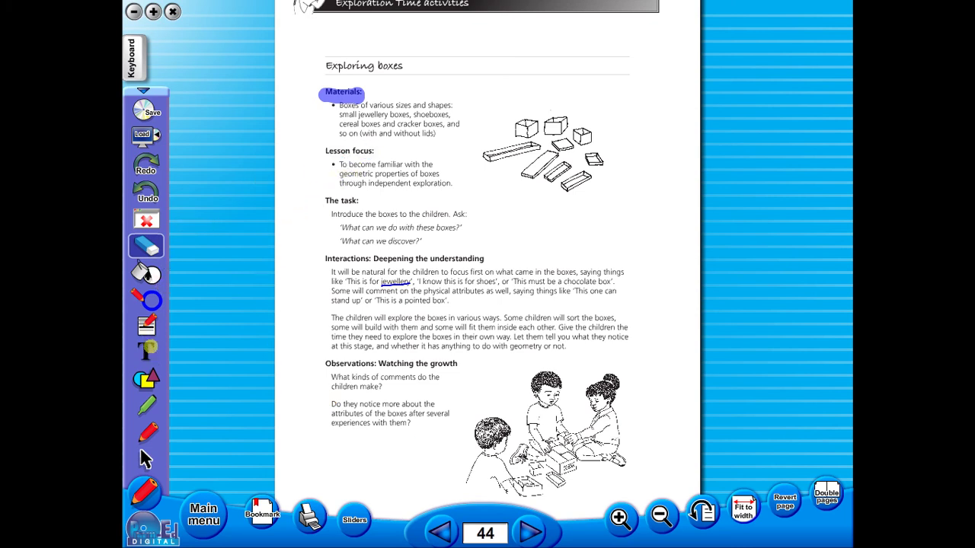
left_click(148, 348)
mouse_move(513, 196)
left_mouse_down()
mouse_move(607, 243)
mouse_move(634, 242)
left_mouse_up()
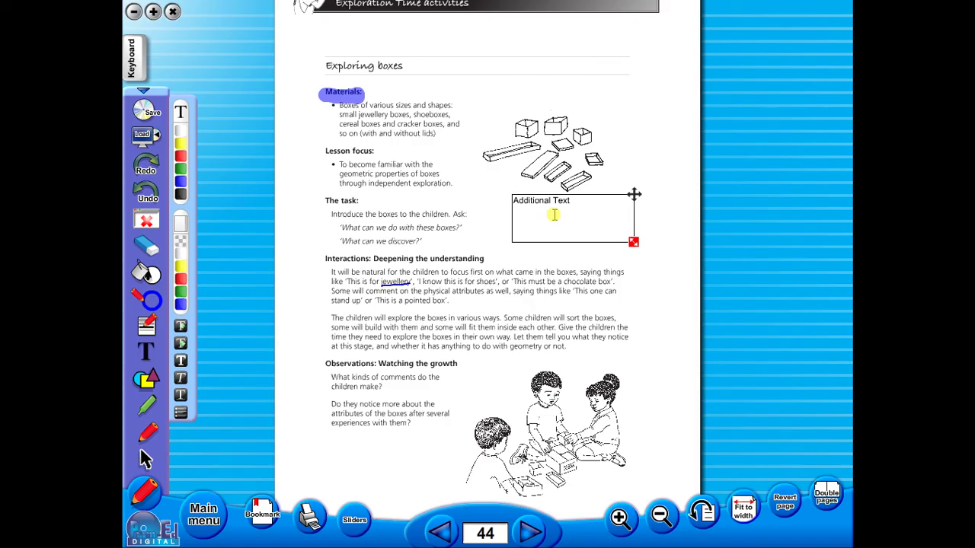
Step: Open the annotation Save dialog and cancel without saving
left_click(142, 111)
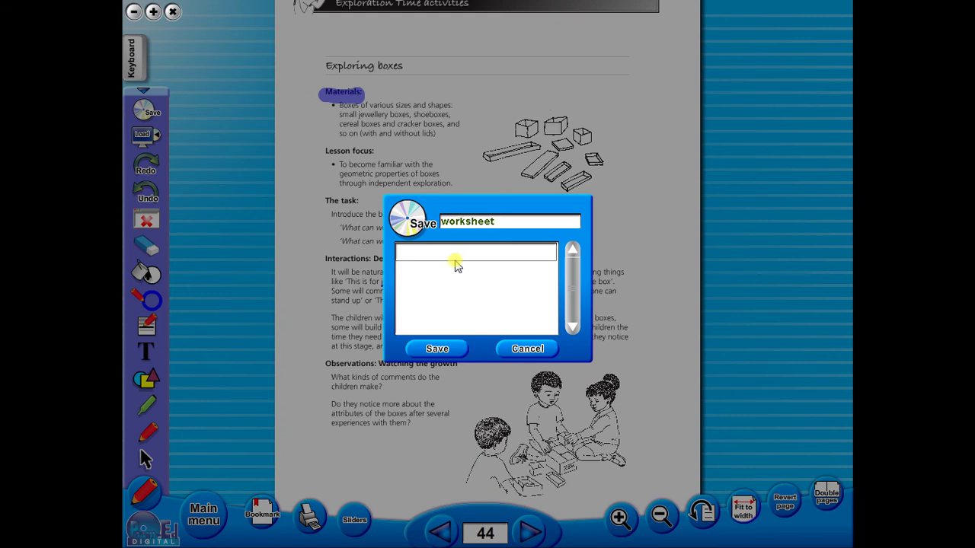
left_click(545, 350)
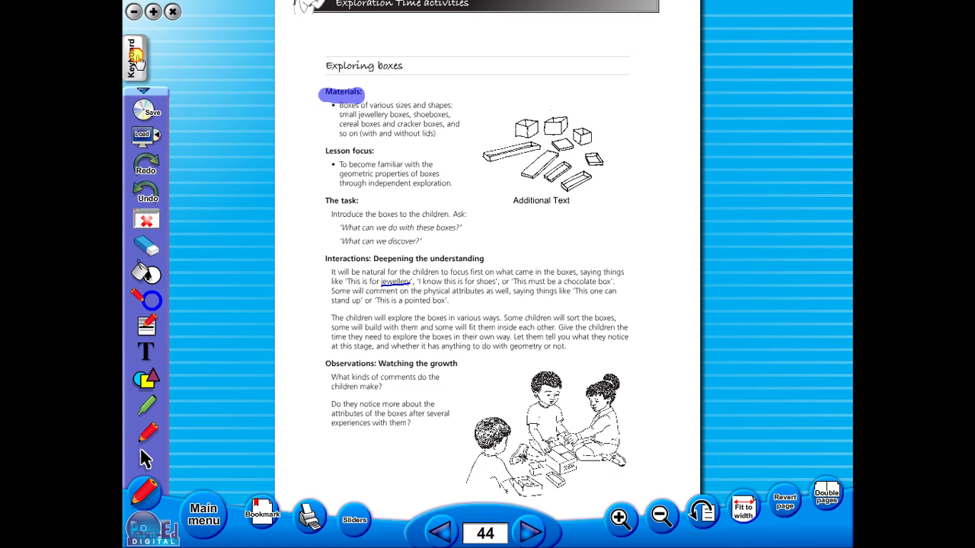
Step: Append ' here' to the 'Additional Text' label with the on-screen keyboard
left_click(136, 61)
left_click(146, 350)
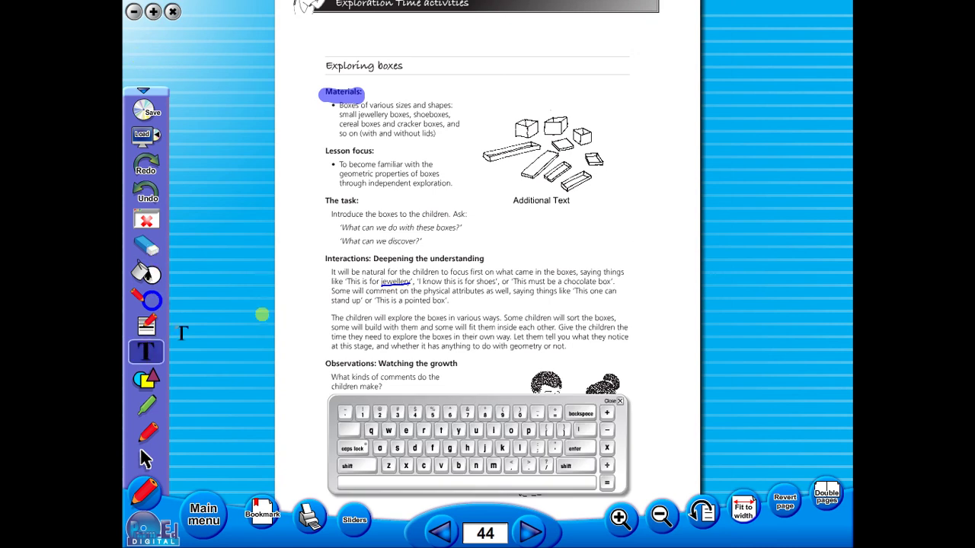
left_click(588, 233)
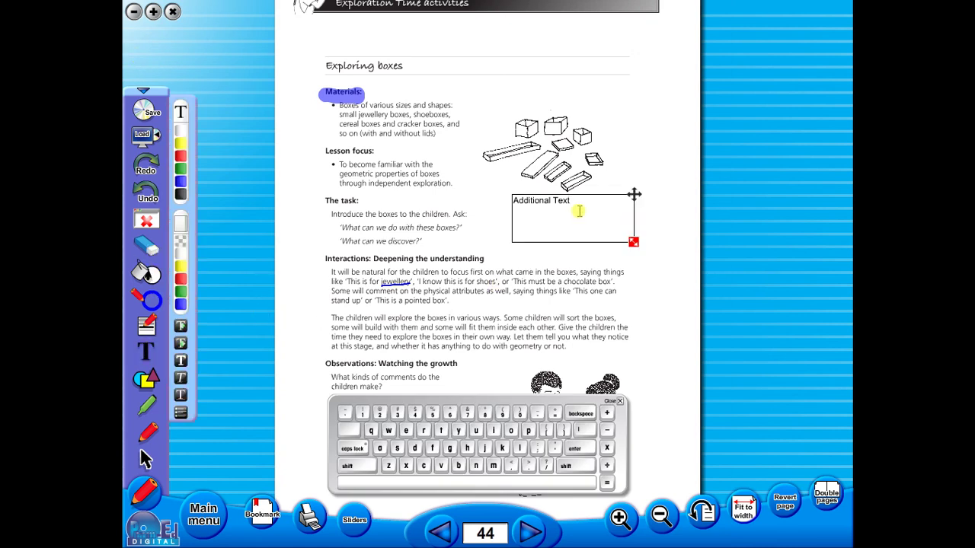
left_click(446, 483)
left_click(467, 449)
left_click(409, 431)
left_click(423, 431)
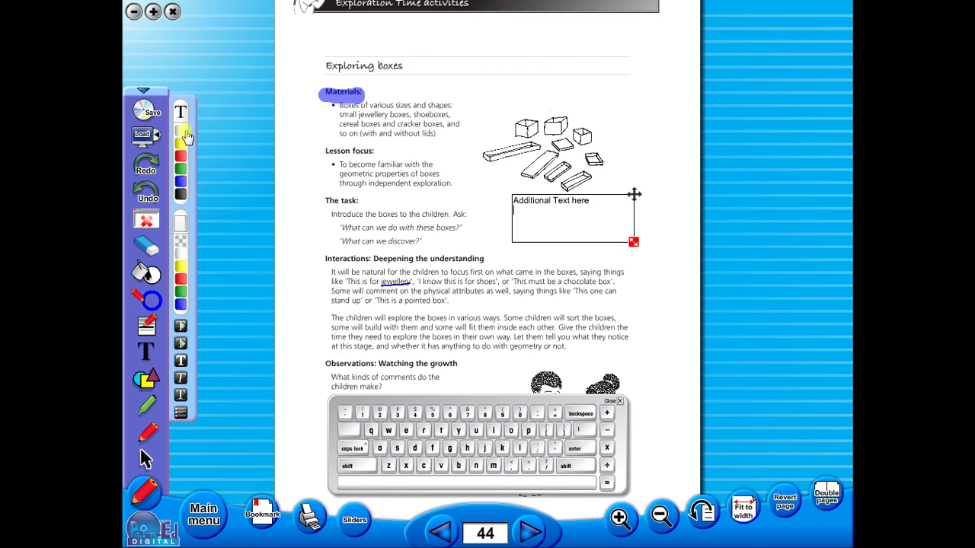
left_click(620, 402)
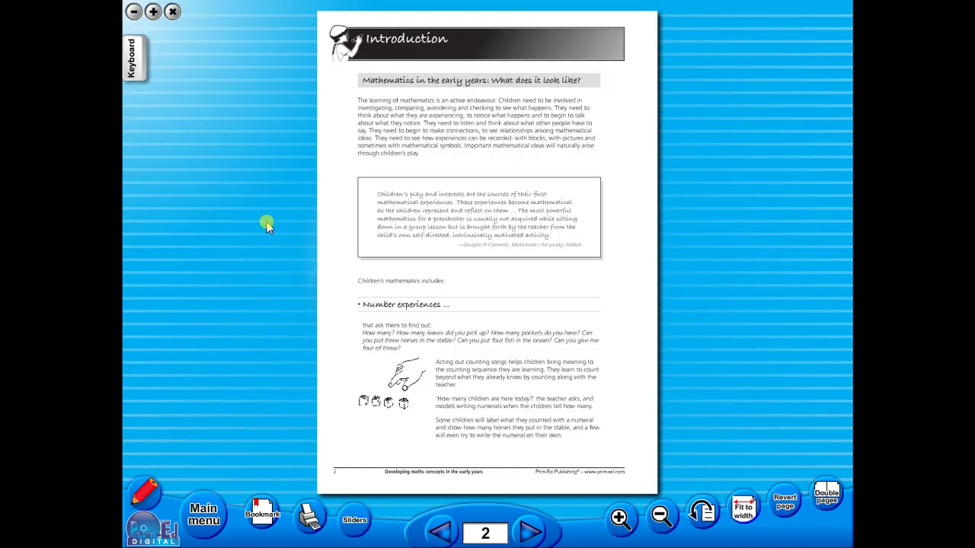
Step: Switch the viewer to double-page spreads and advance to the next spread
left_click(824, 495)
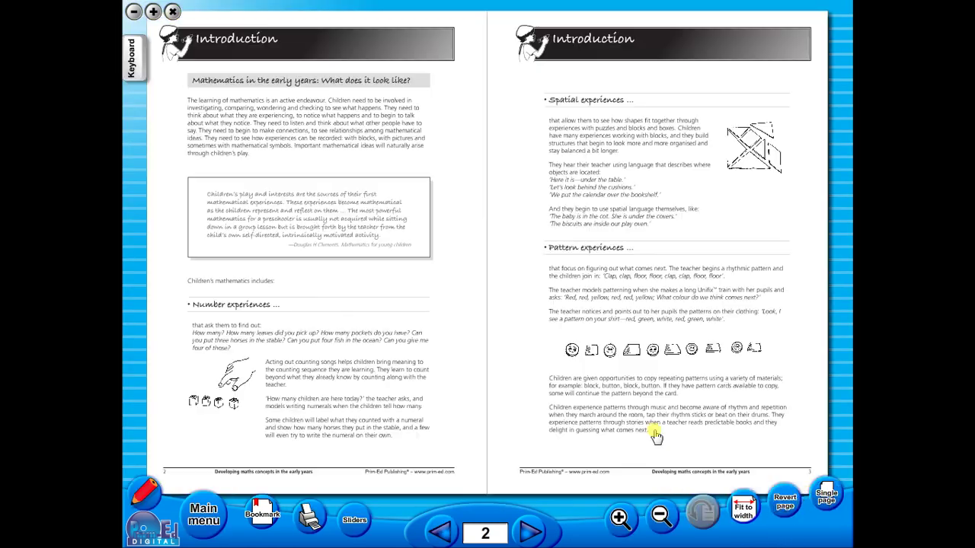
left_click(538, 533)
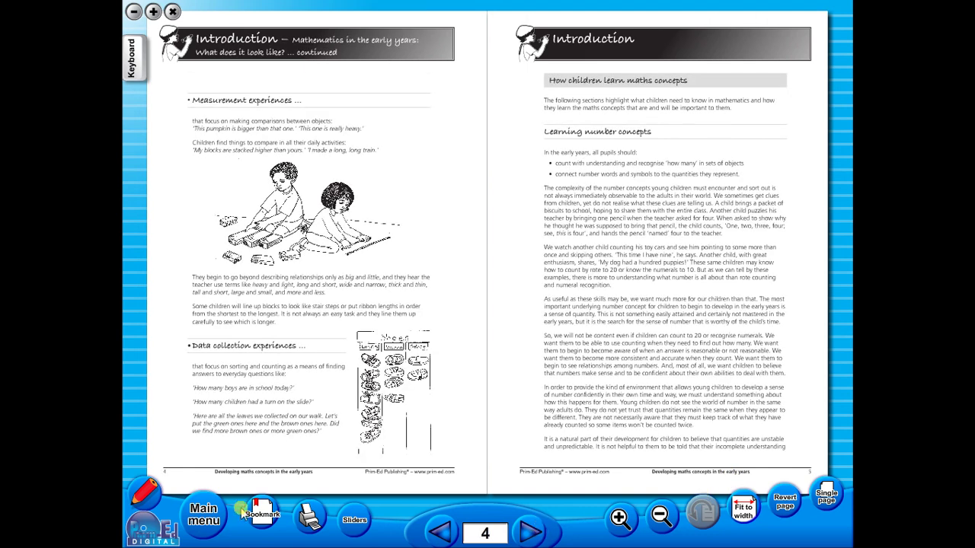